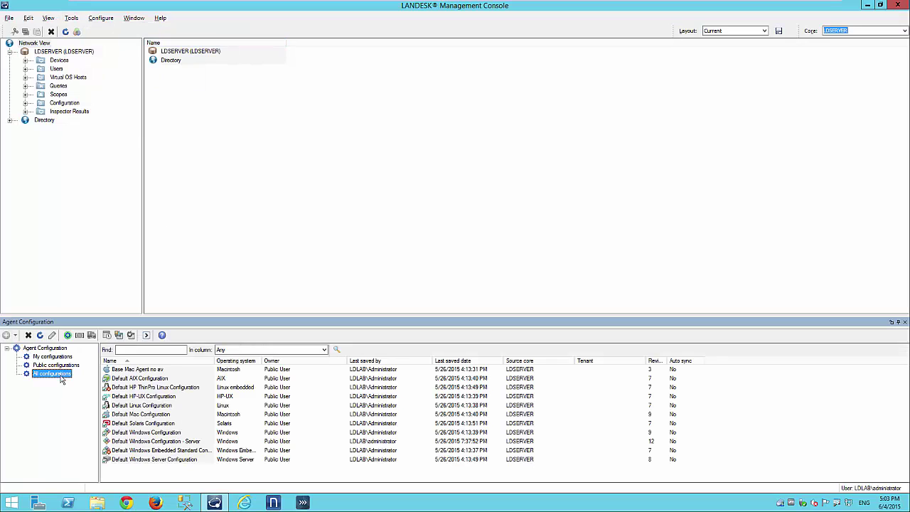
Step: Open Default Windows Configuration for editing and exclude LANDESK Antivirus and Endpoint security from the agent components to install
left_click(125, 433)
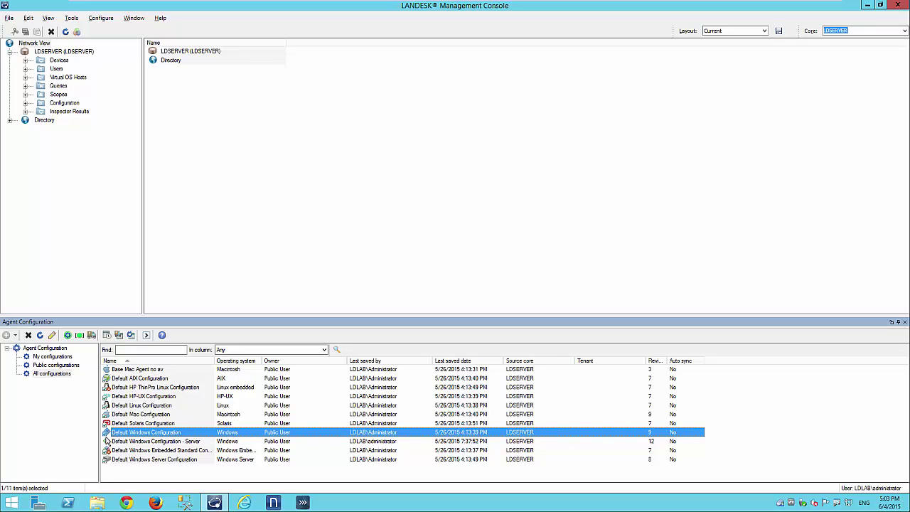
double_click(131, 434)
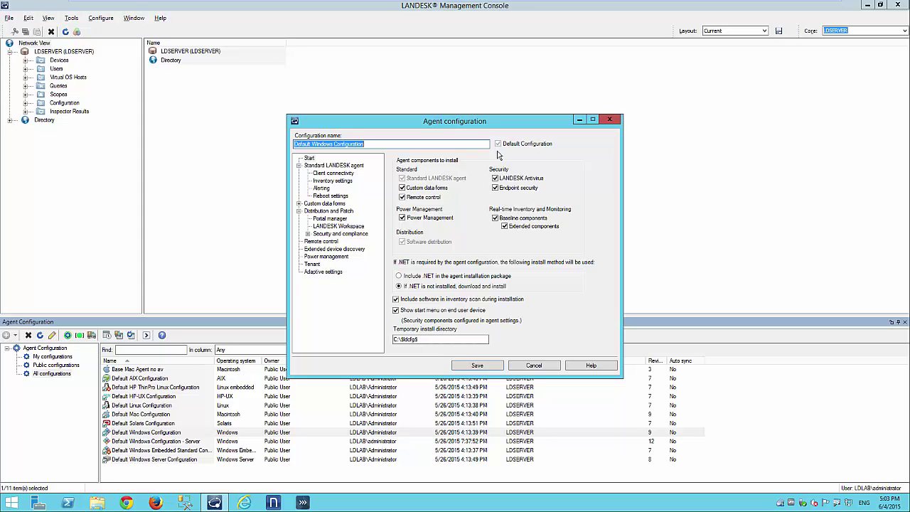
left_click(496, 178)
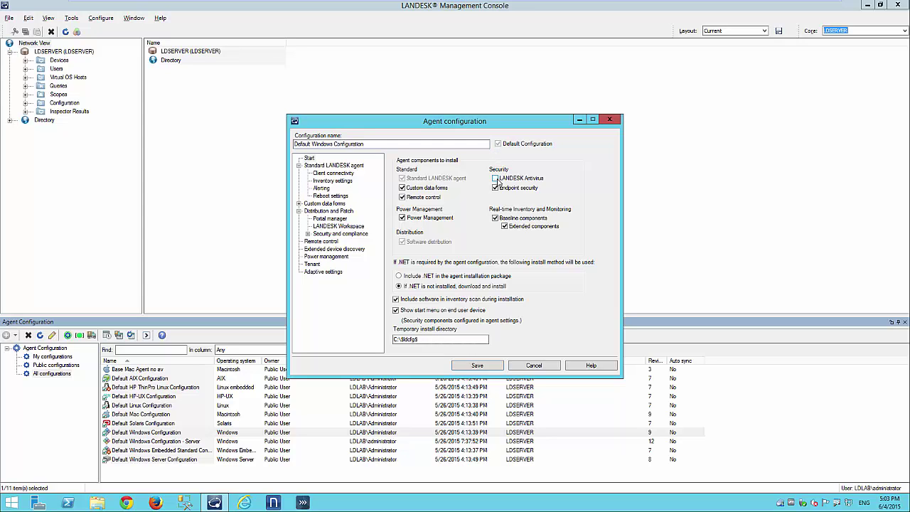
left_click(495, 188)
Step: Review the standard agent's reboot settings and the Cloud Services Appliance options of Default Windows Connectivity Settings without changing them
left_click(320, 168)
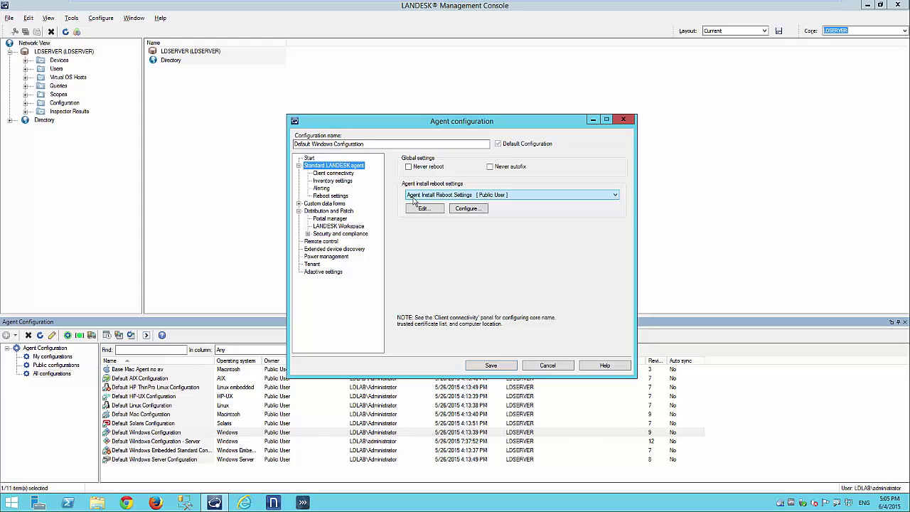
left_click(344, 196)
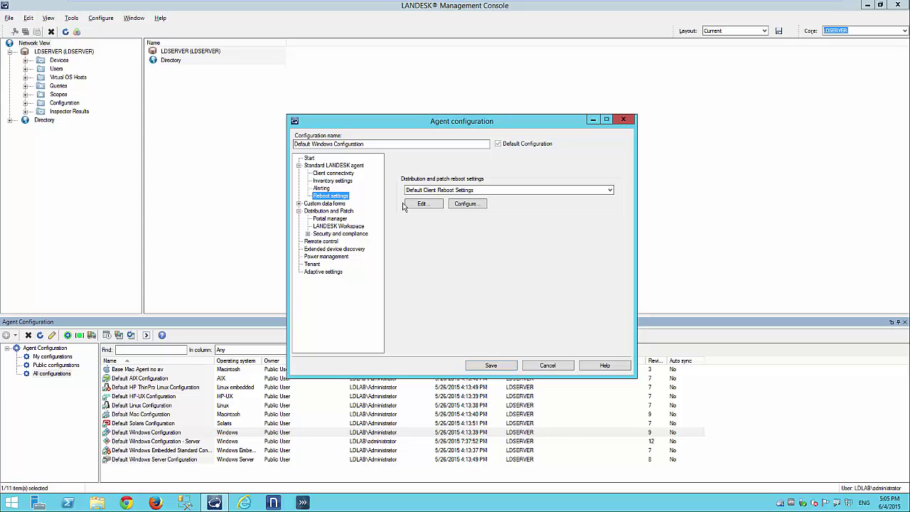
left_click(349, 173)
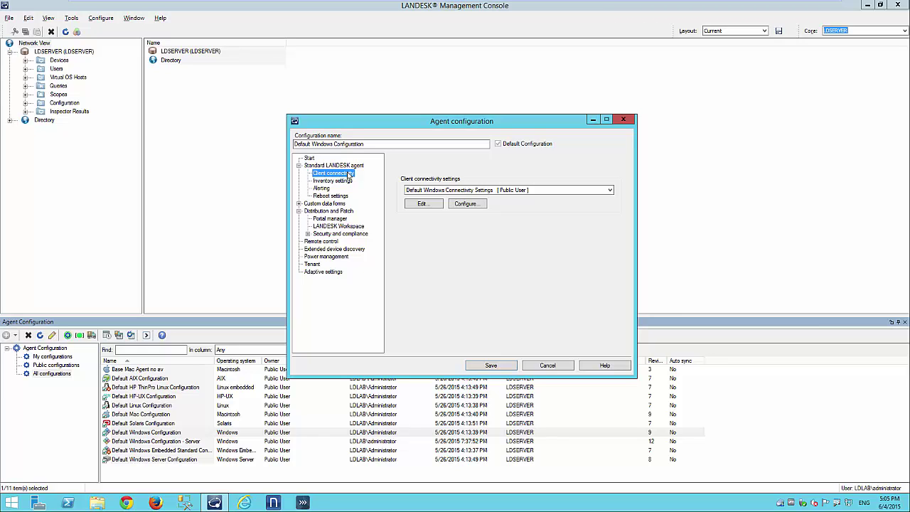
left_click(474, 204)
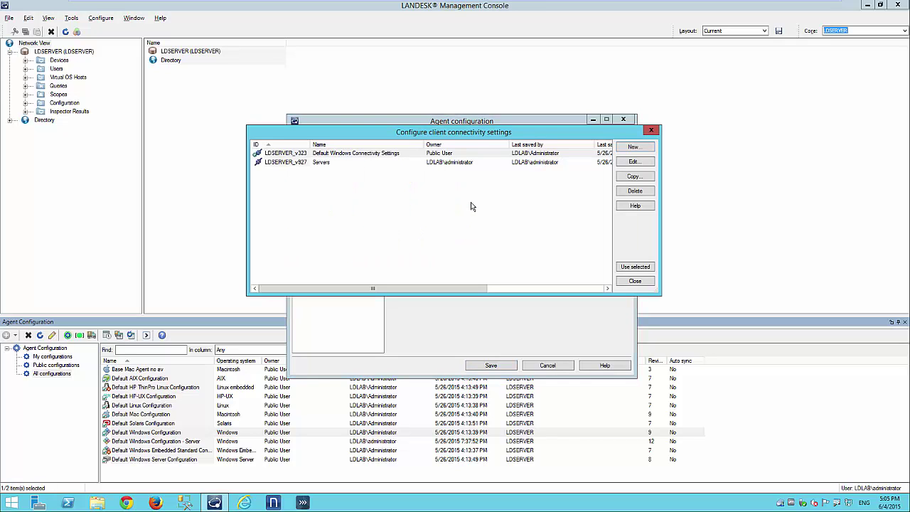
double_click(375, 155)
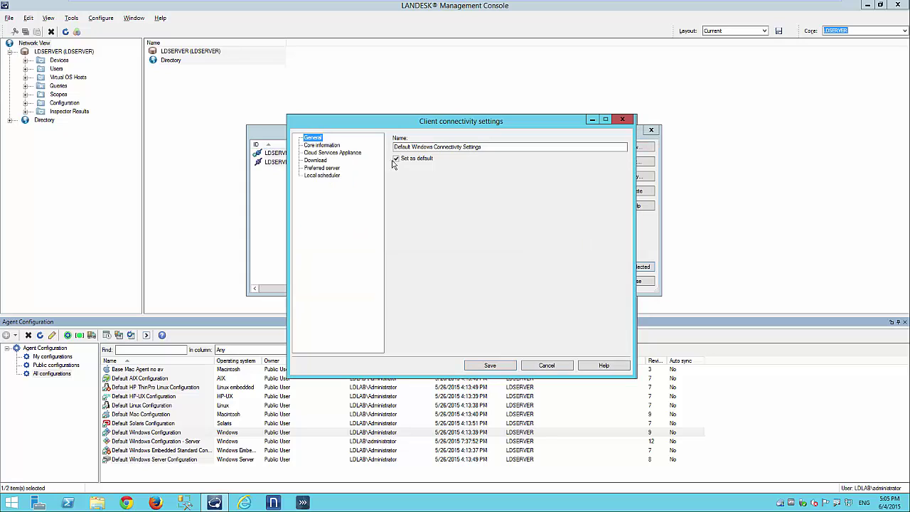
left_click(330, 152)
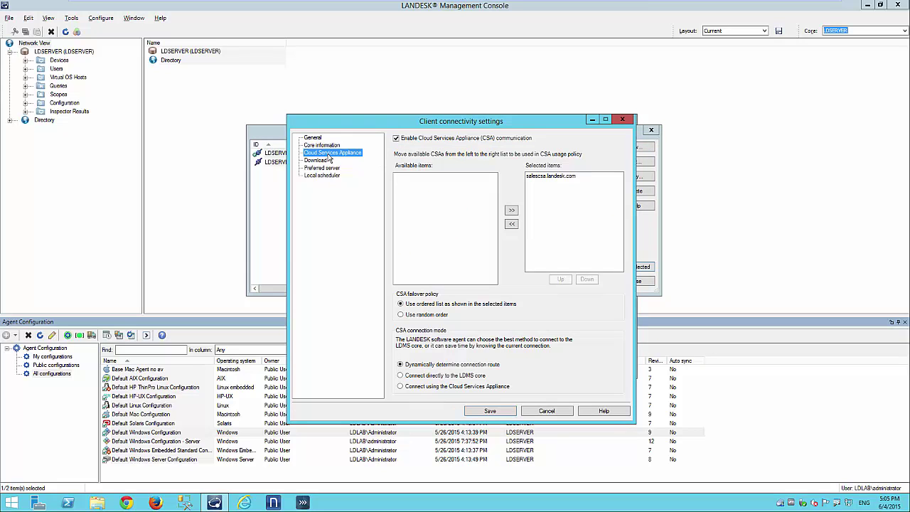
left_click(553, 412)
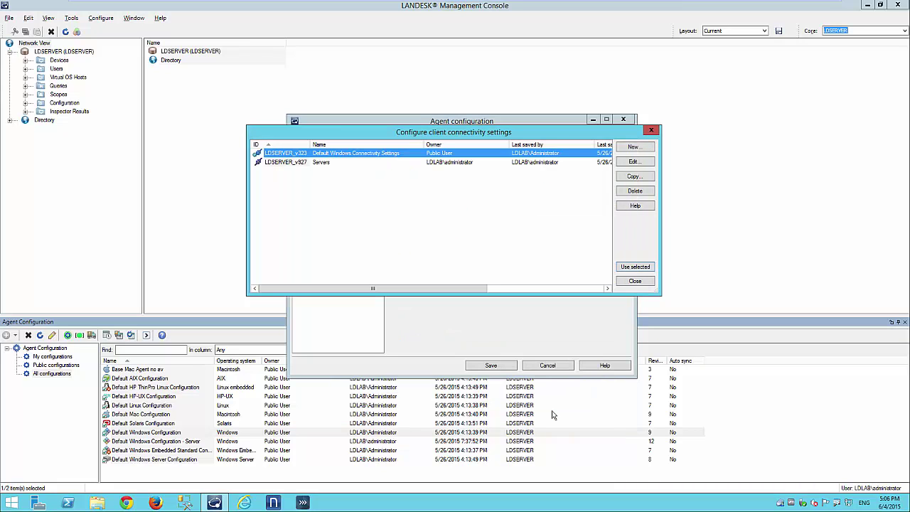
left_click(635, 281)
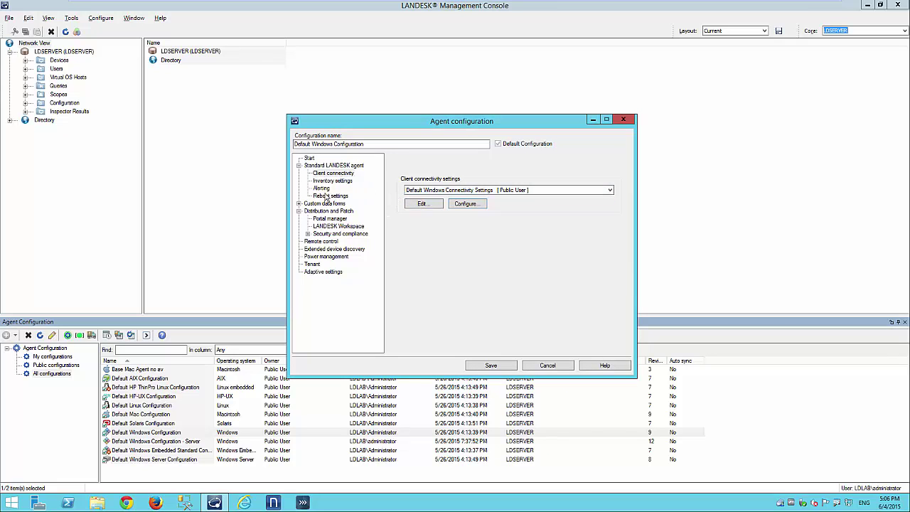
Step: Review the distribution, workspace, security, remote control, device discovery and power management settings, and save the agent configuration
left_click(311, 213)
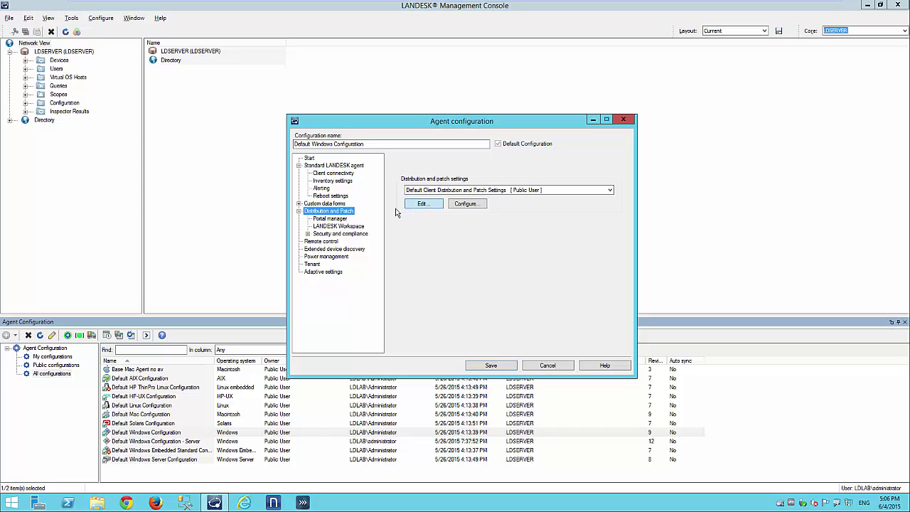
left_click(343, 227)
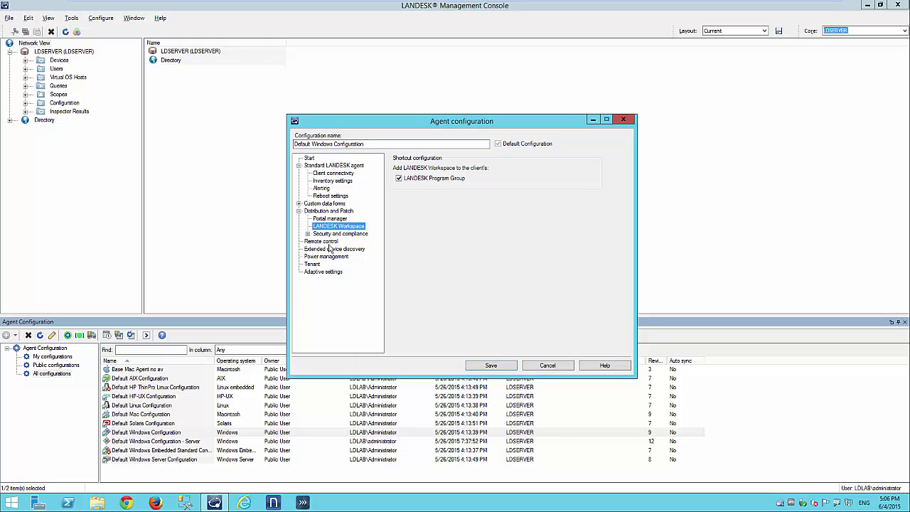
left_click(307, 234)
left_click(334, 237)
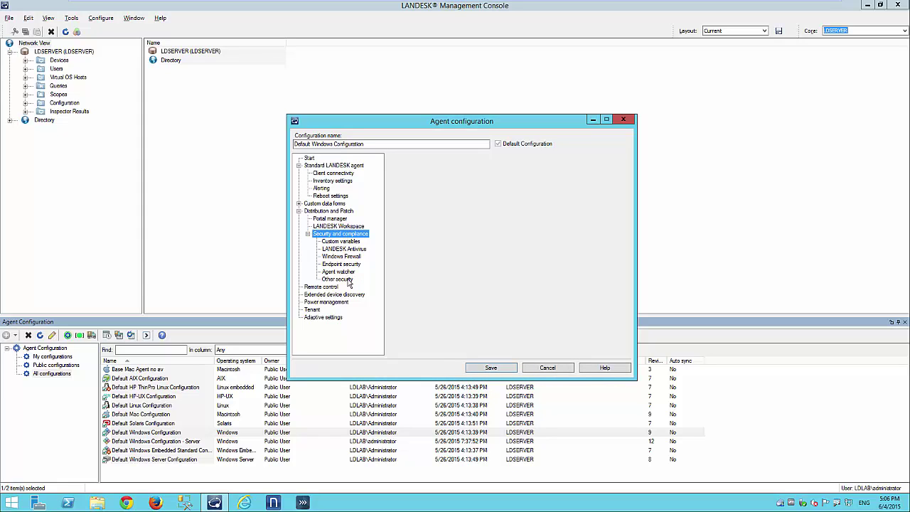
left_click(331, 288)
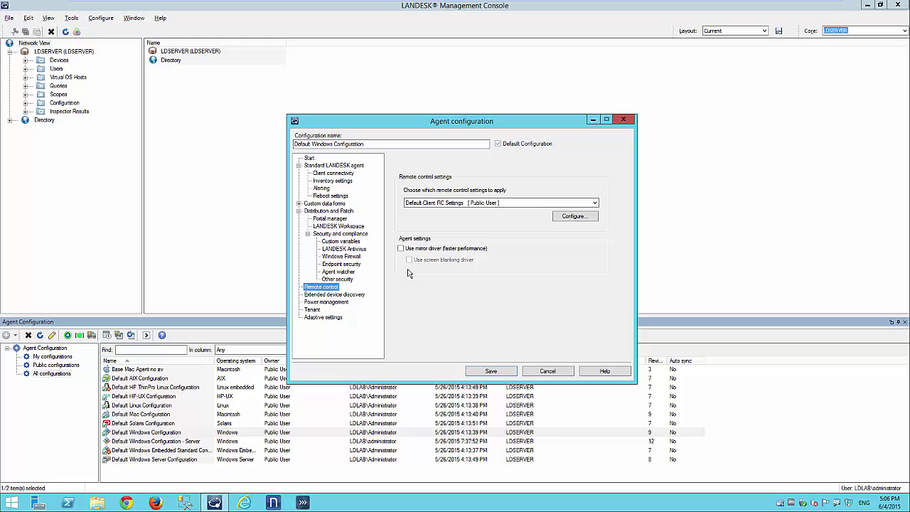
left_click(359, 295)
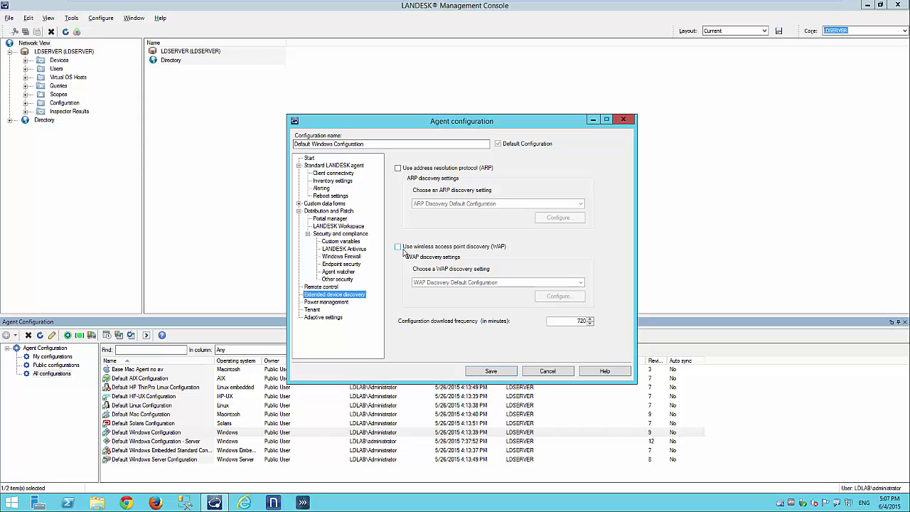
left_click(327, 303)
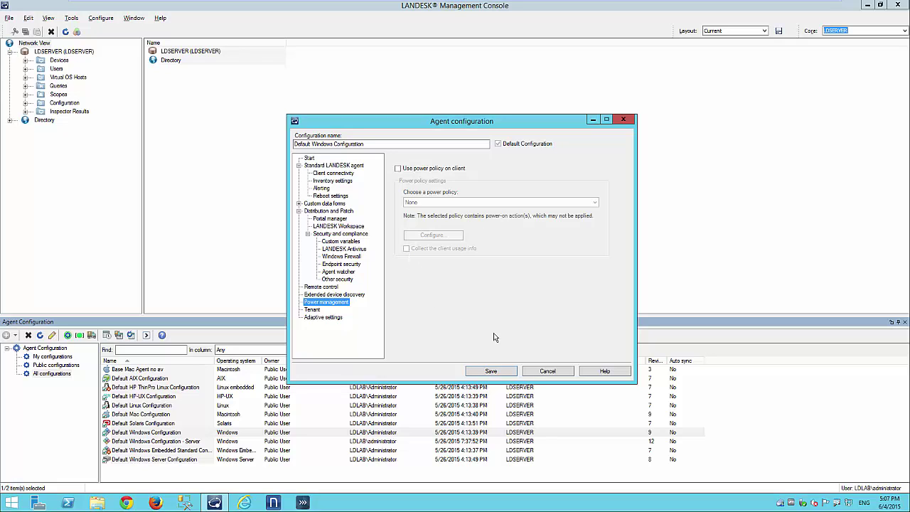
left_click(502, 371)
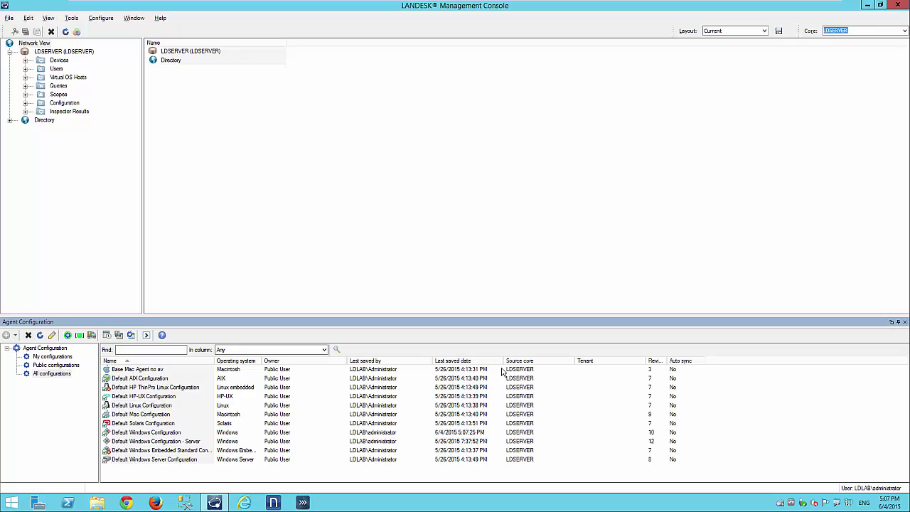
Step: Switch to the 5-WIN7 virtual machine, run \\ldserver\ldlogon\wscfg32.exe /f and install the agent with the preselected components
mouse_move(702, 4)
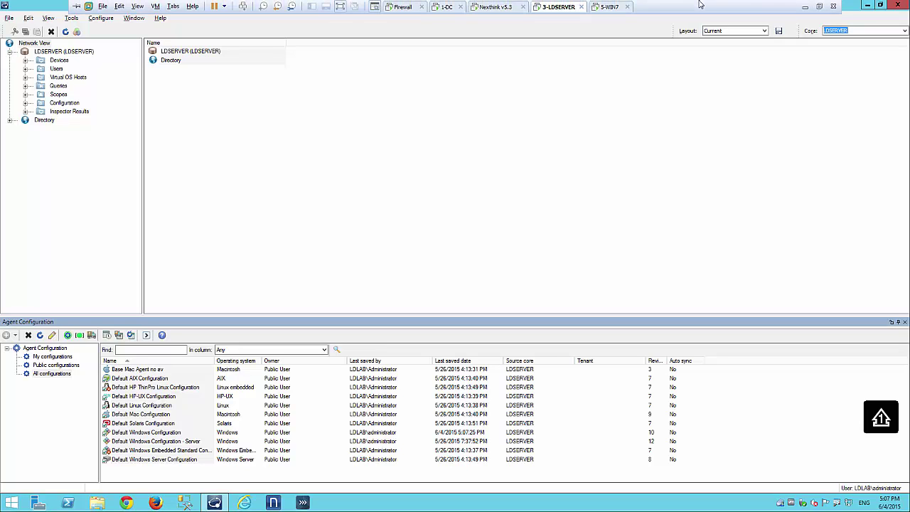
left_click(605, 7)
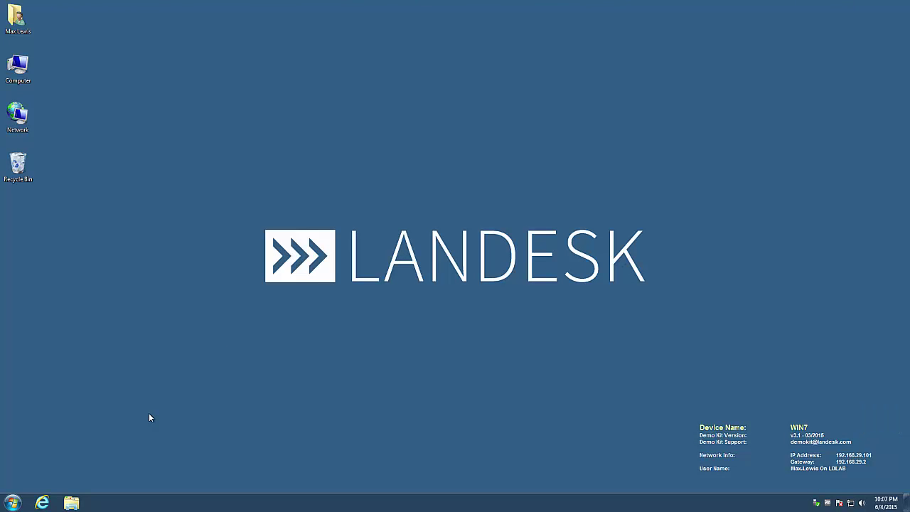
key("super+r")
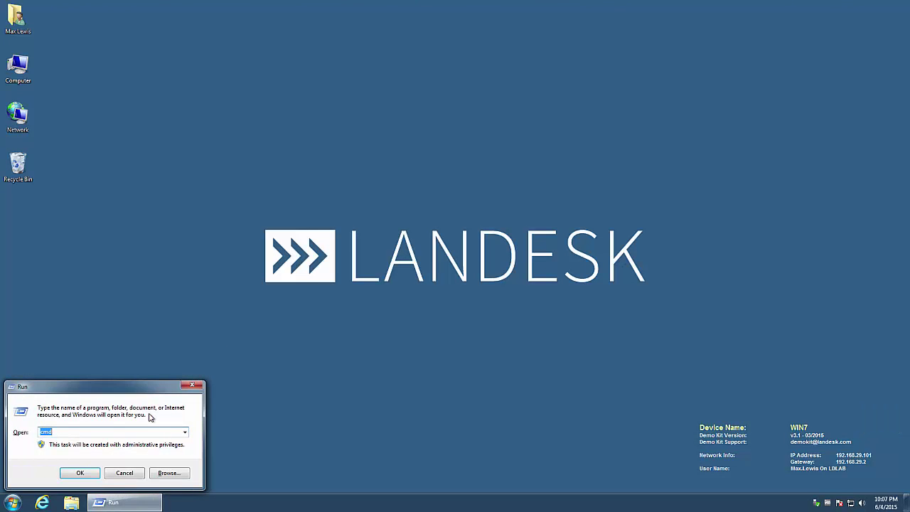
type("\\\\")
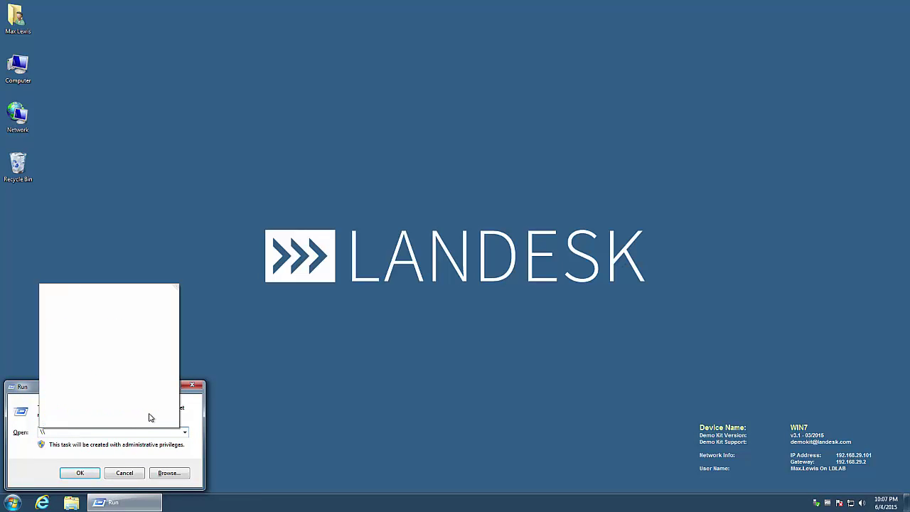
type("ldserver\\")
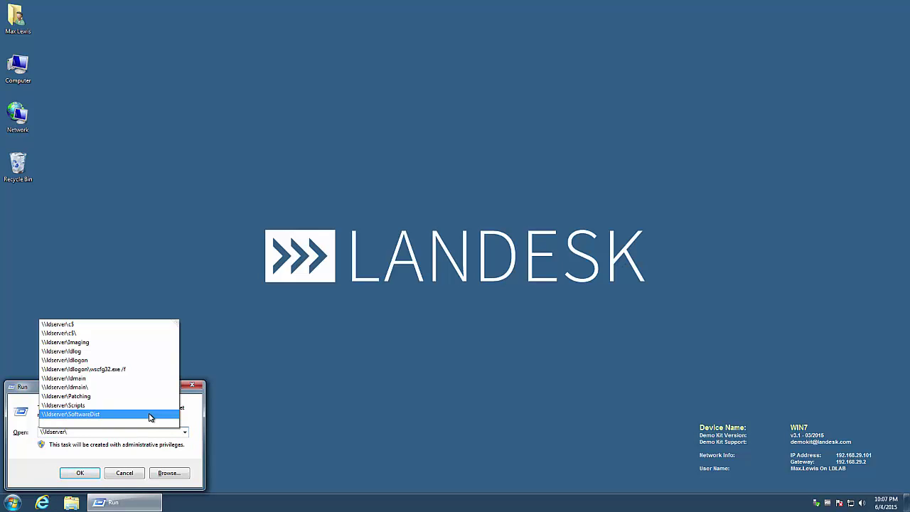
type("ldlogon\\")
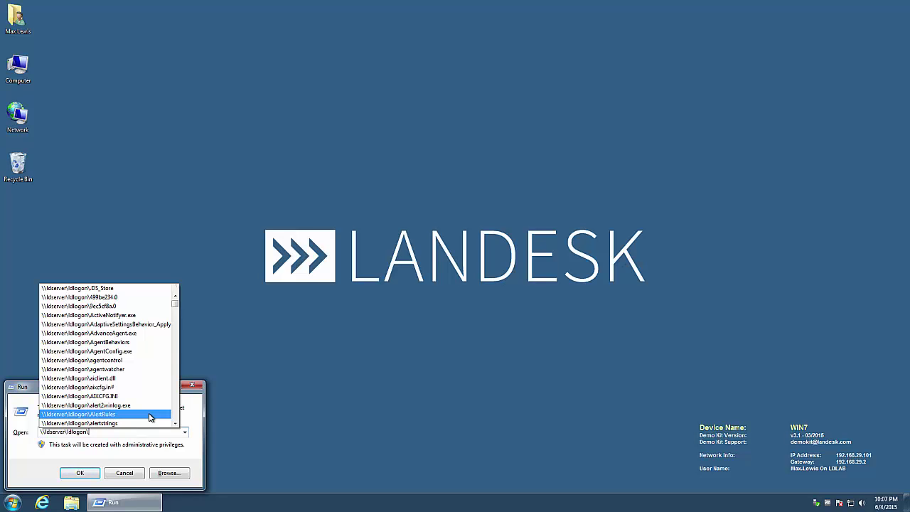
type("ws")
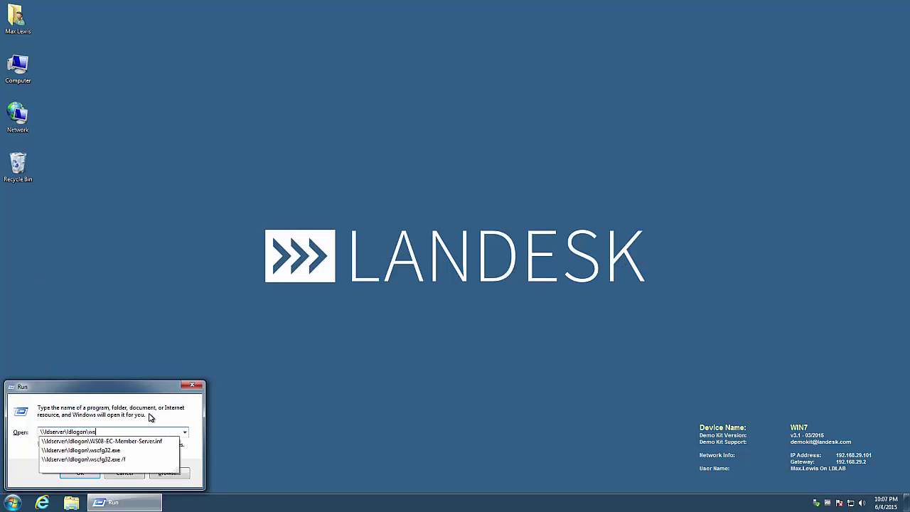
type("cfg32")
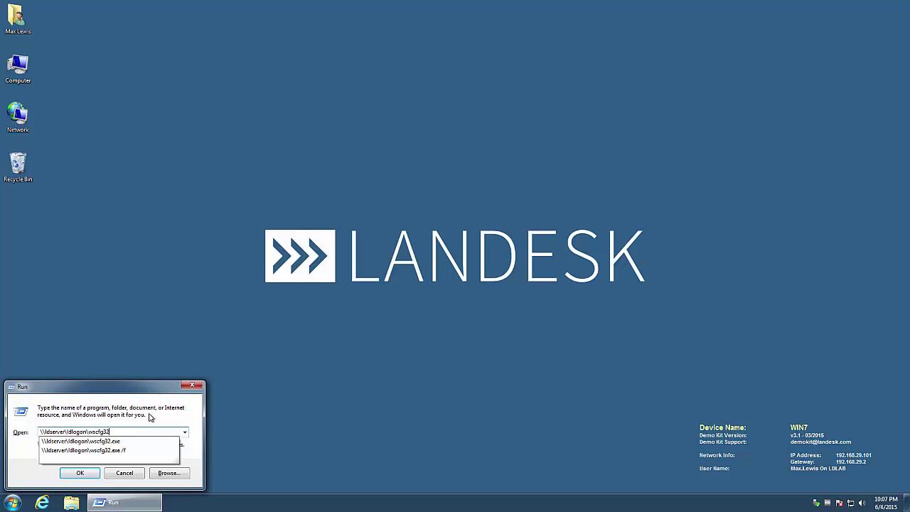
type(".exe /")
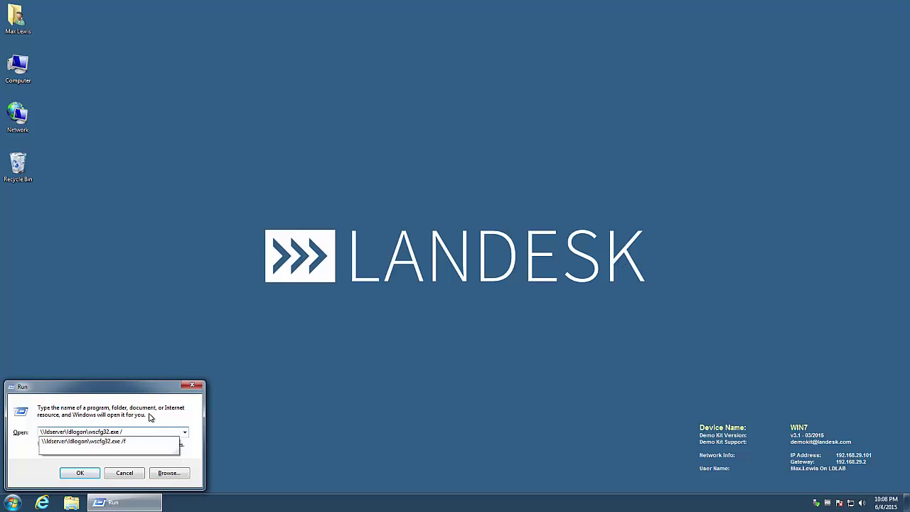
type("f")
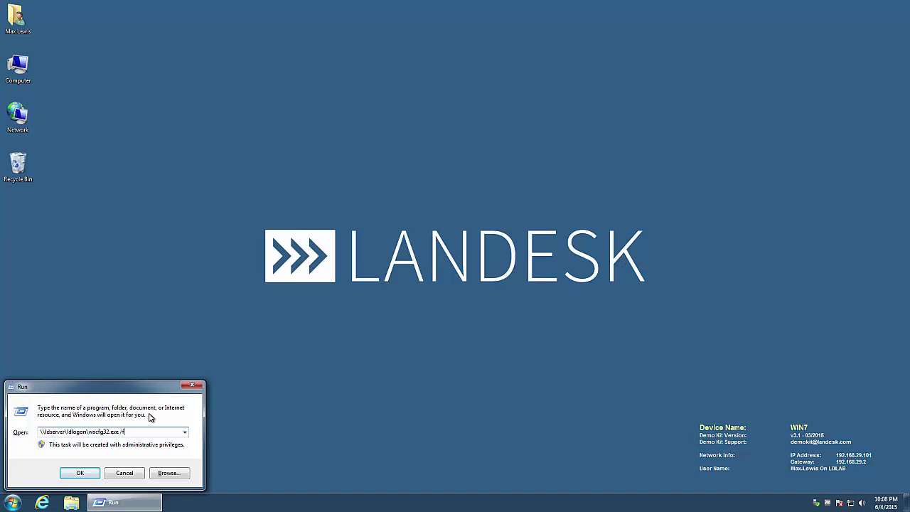
key("Return")
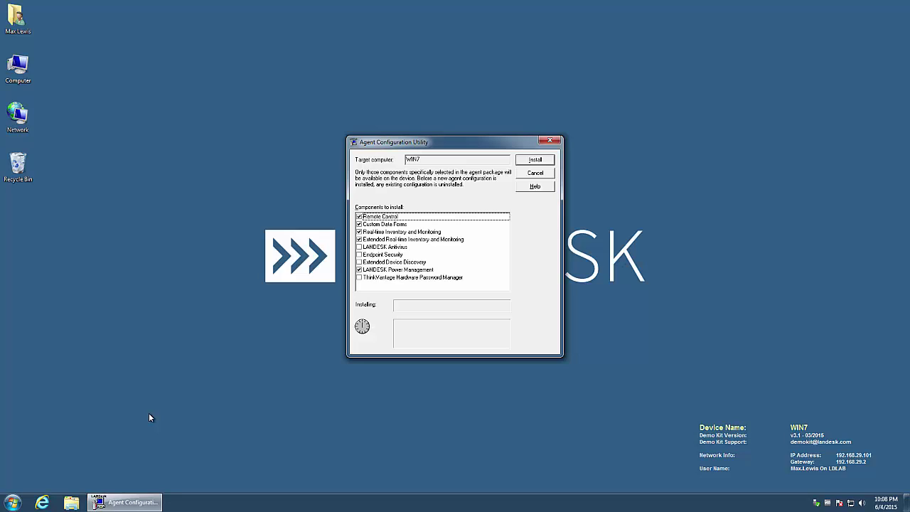
left_click(538, 160)
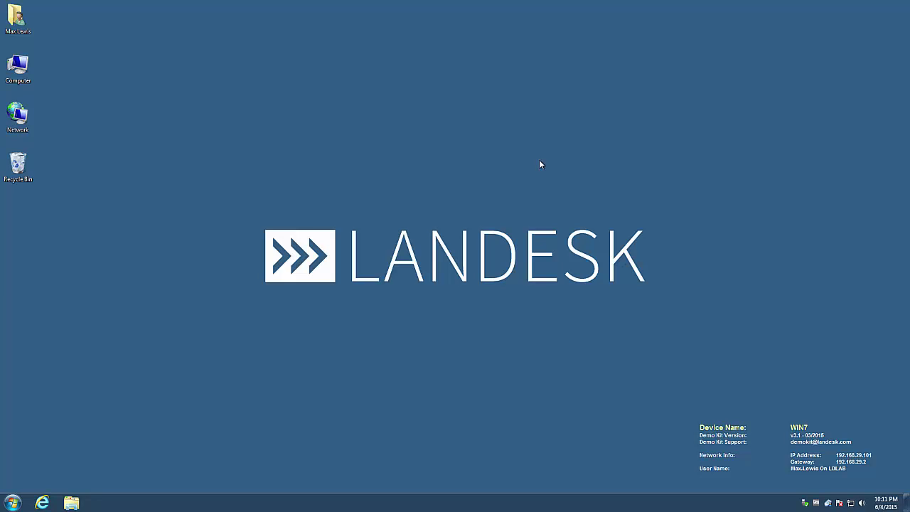
Step: Open Registry Editor with regedit and delete the UniqueID value from HKEY_LOCAL_MACHINE\SOFTWARE\Wow6432Node\landesk\Common Api
key("super+r")
type("re")
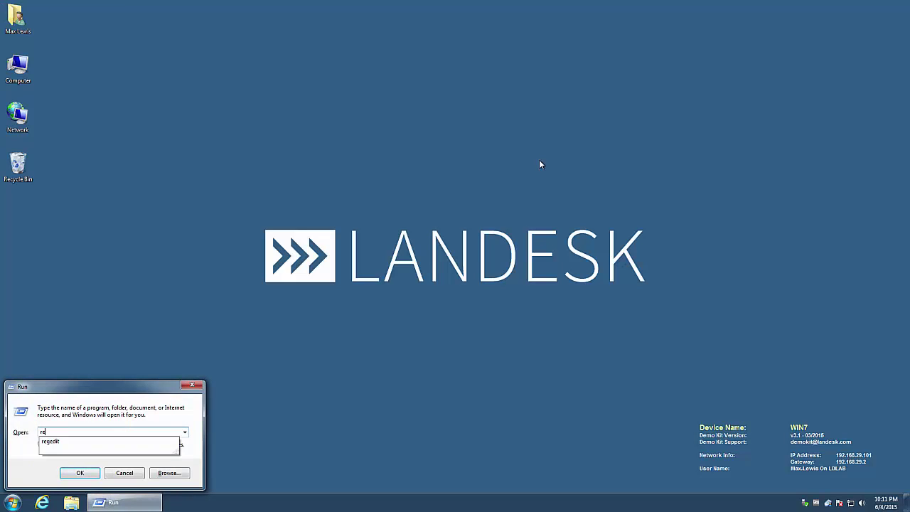
type("gedit")
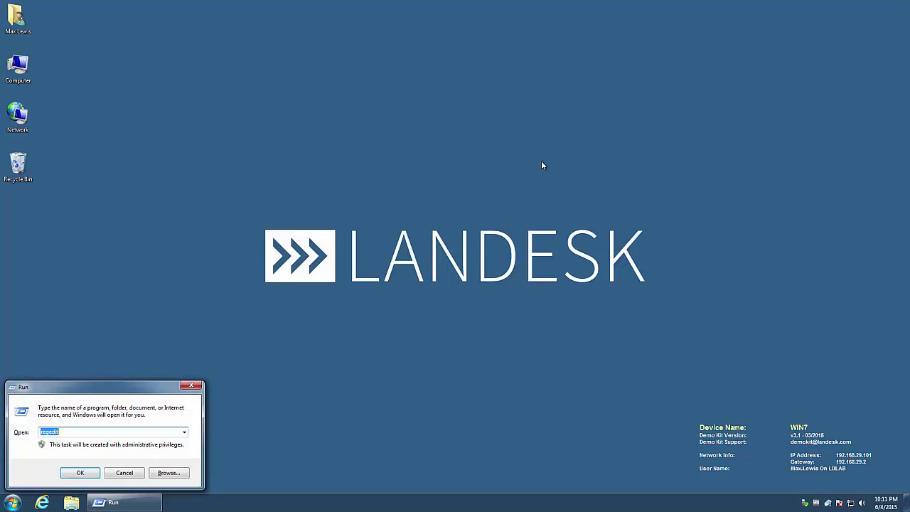
key("Return")
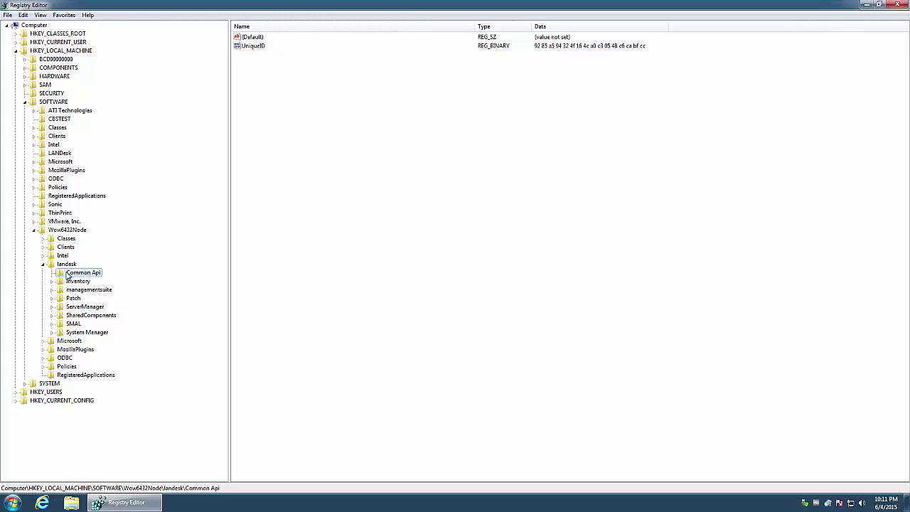
left_click(253, 47)
key("Delete")
key("Return")
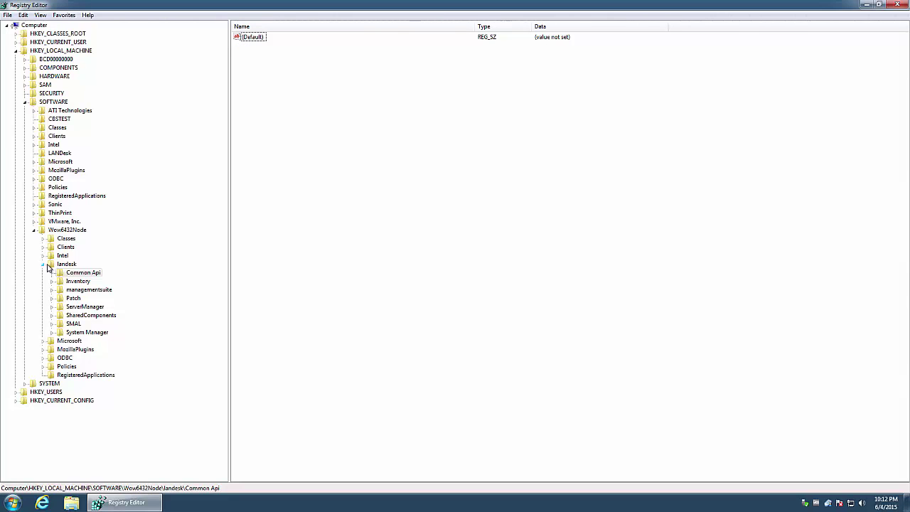
Step: Delete the UniqueID value from HKEY_LOCAL_MACHINE\SOFTWARE\Wow6432Node\Intel\LANDesk\Common Api
left_click(44, 256)
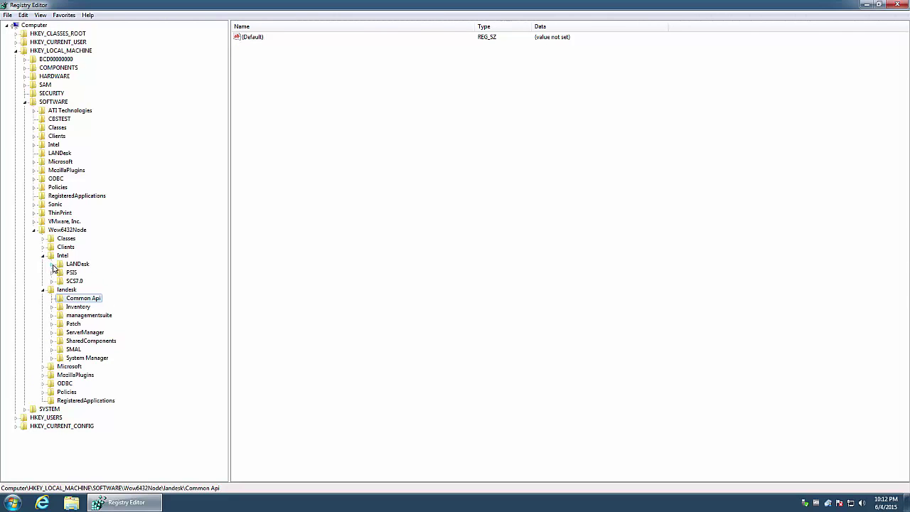
left_click(52, 263)
left_click(78, 290)
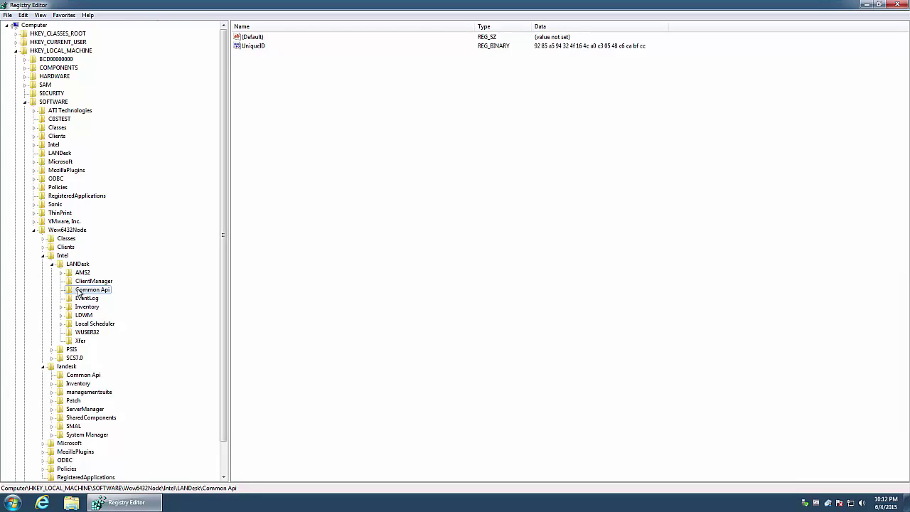
left_click(260, 49)
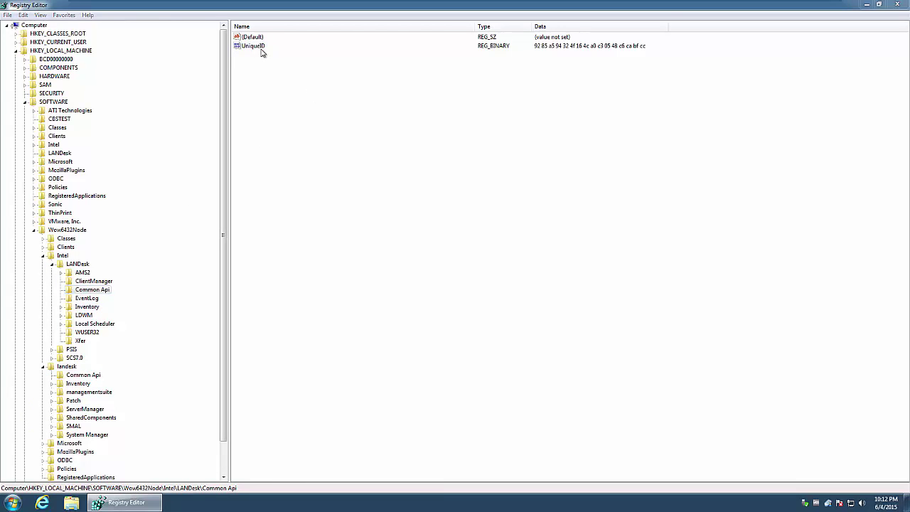
key("Delete")
key("Return")
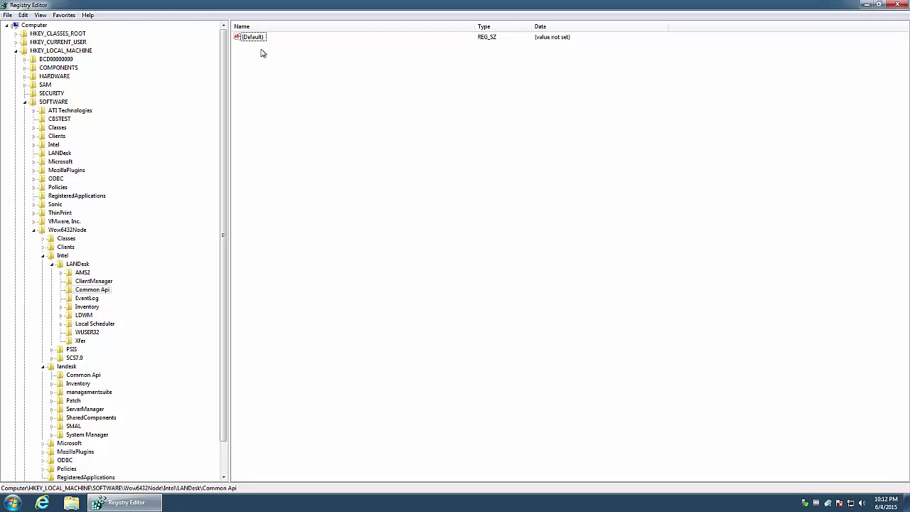
Step: Run the inventory scanner with ldiscn32.exe /v and refresh the Intel\LANDesk\Common Api key in the registry
key("super+r")
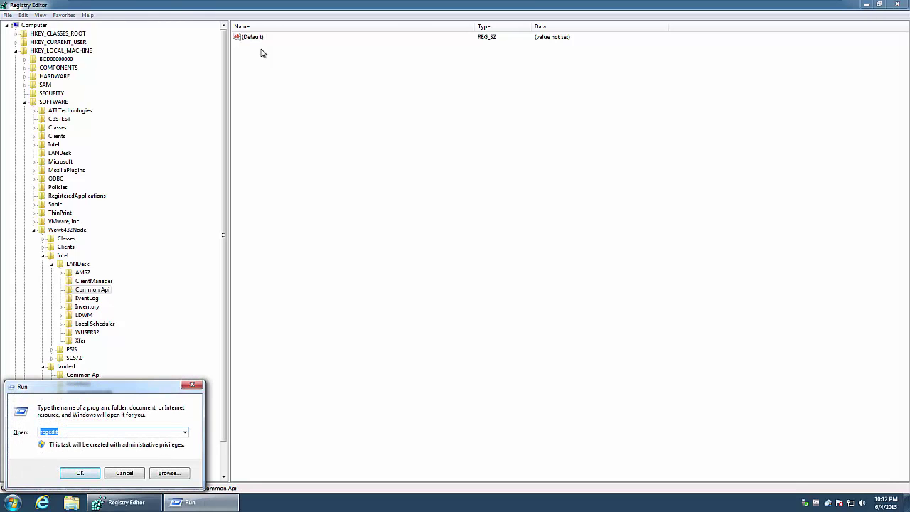
type("ldiscn32.exe")
key("Return")
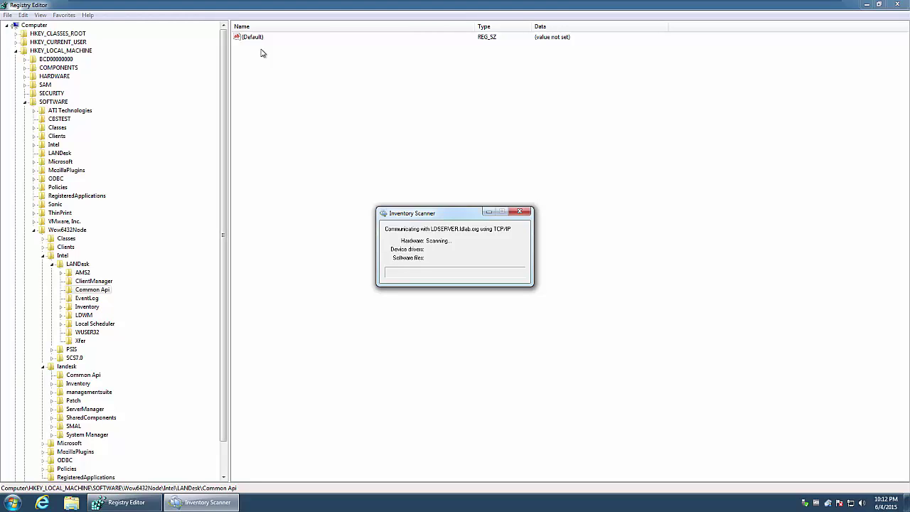
left_click(263, 113)
key("F5")
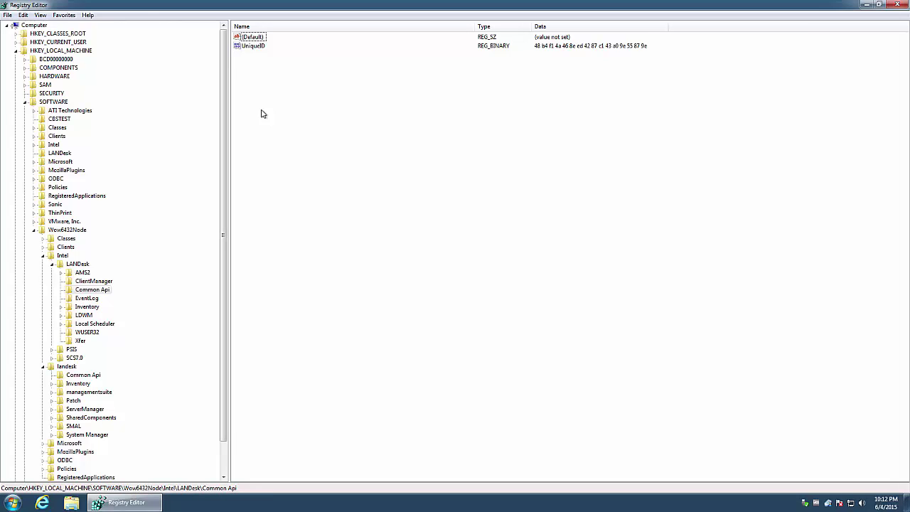
Step: Delete the UniqueID value from Common Api under both Wow6432Node\Intel\LANDesk and Wow6432Node\landesk, and close Registry Editor
left_click(261, 47)
key("Delete")
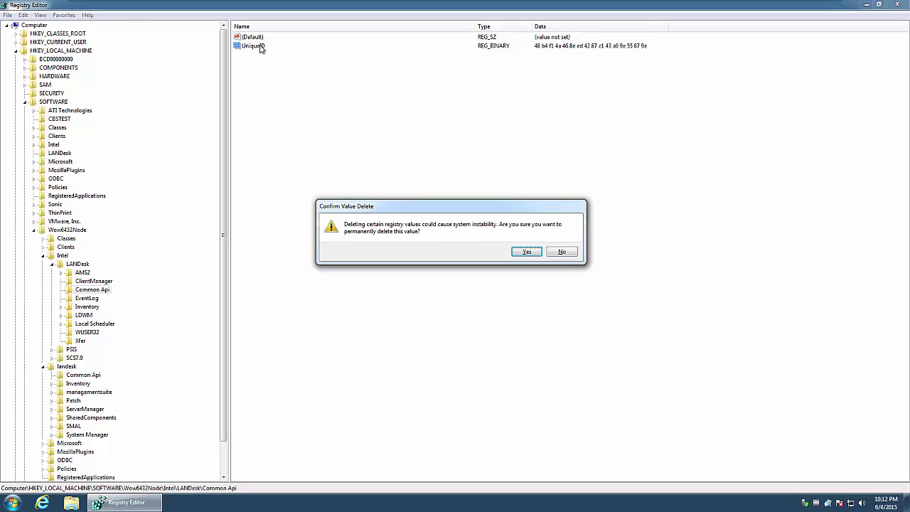
key("Return")
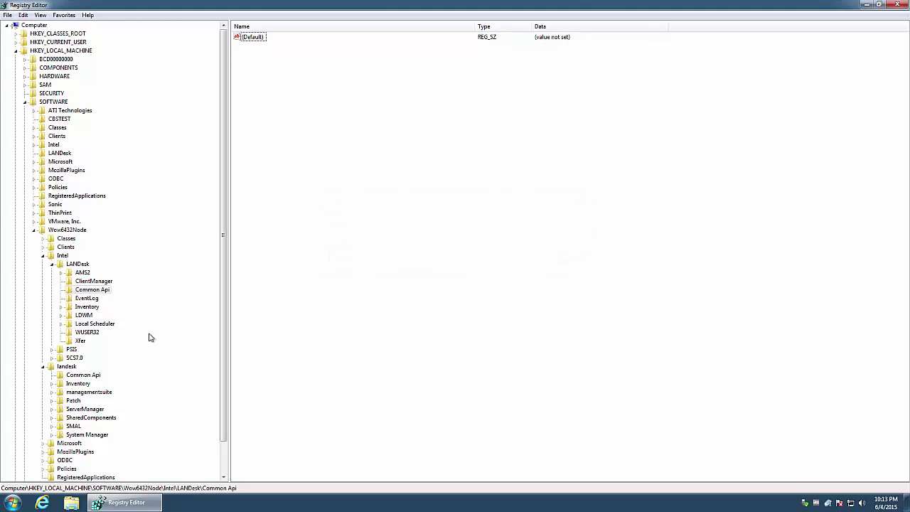
left_click(89, 376)
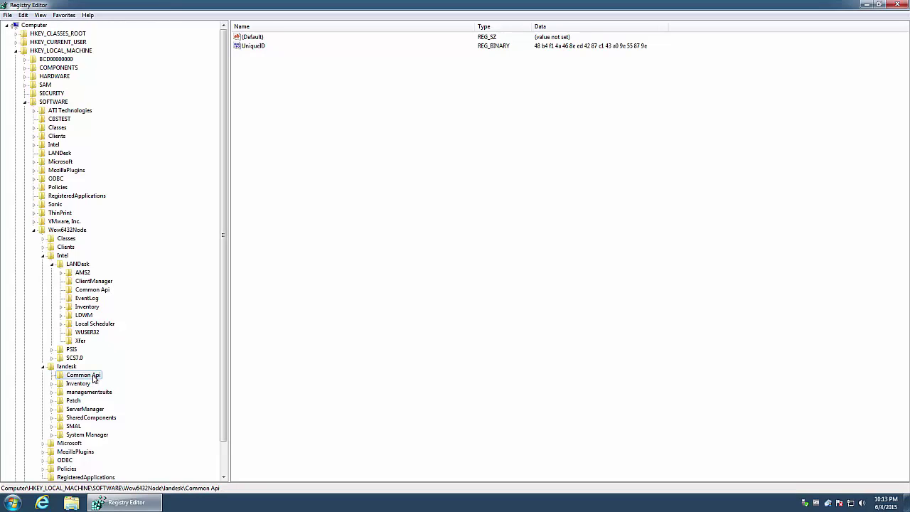
left_click(249, 47)
key("Delete")
key("Return")
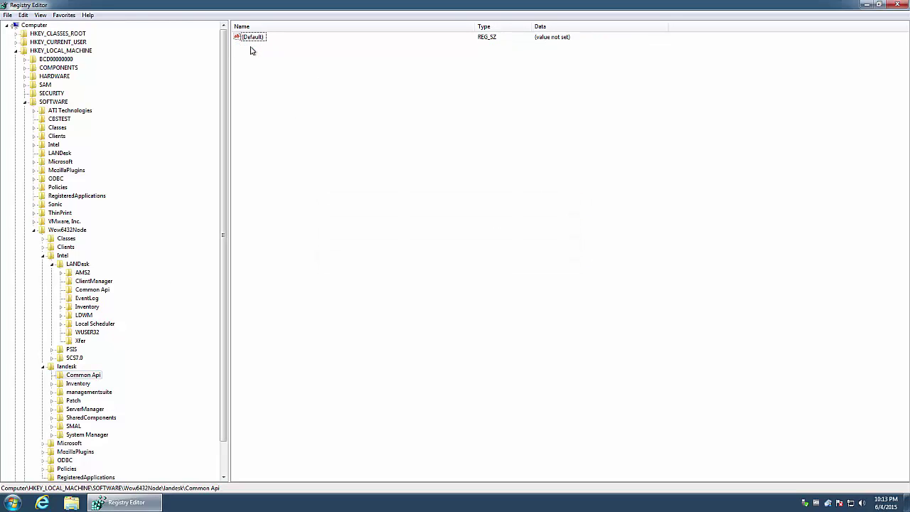
left_click(899, 5)
Step: Launch the System Preparation Tool from c:\Windows\System32\sysprep\sysprep.exe
key("super+r")
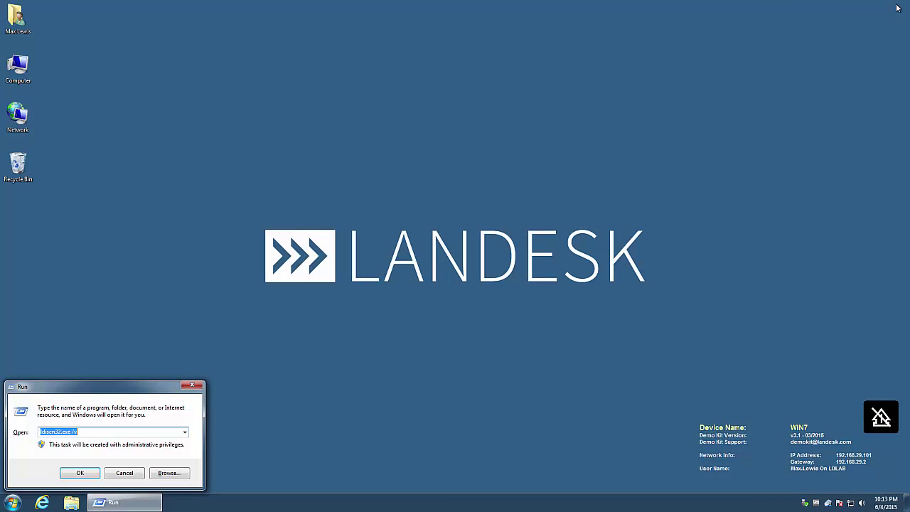
type("c:\\")
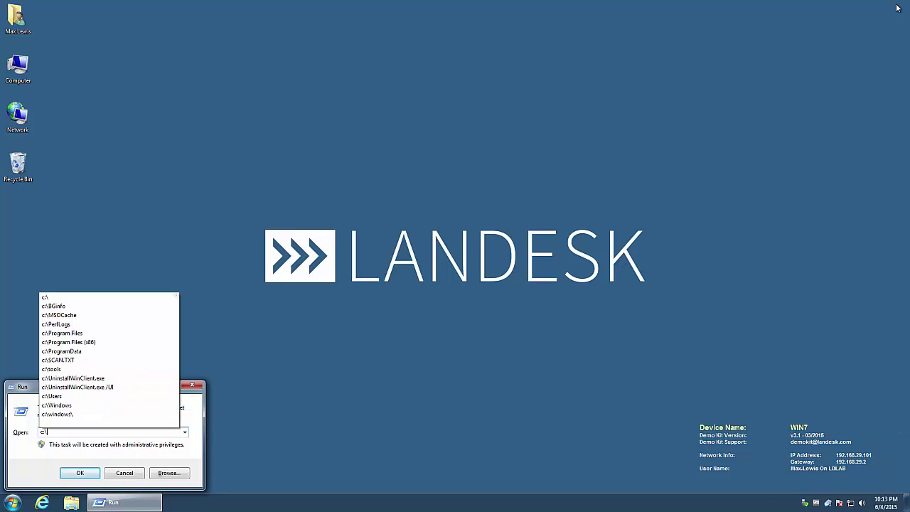
type("windows")
key("Down")
type("\\")
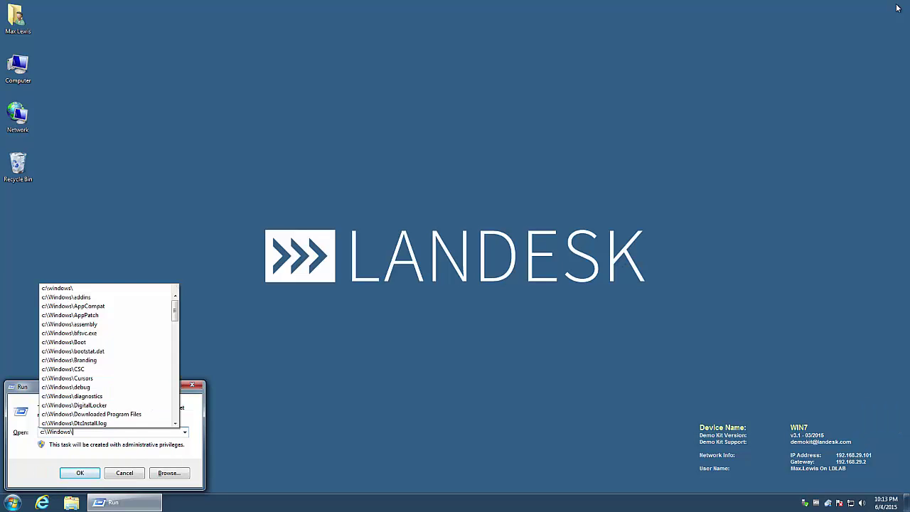
type("sys")
key("Down")
key("Down")
key("Down")
type("\\sys")
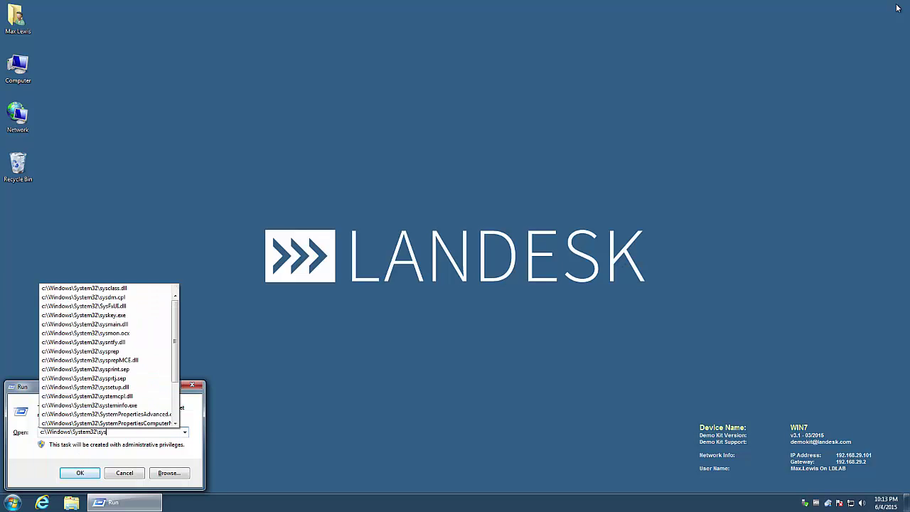
type("prep\\sy")
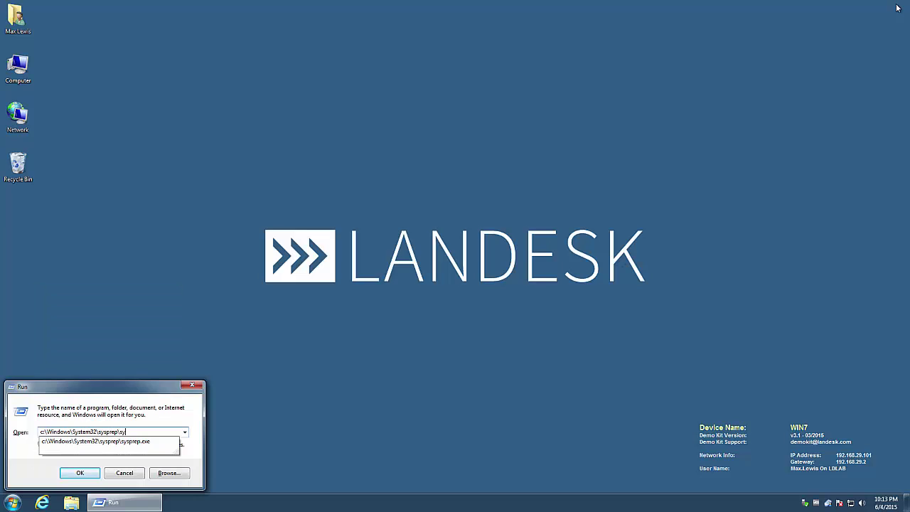
key("Down")
key("Return")
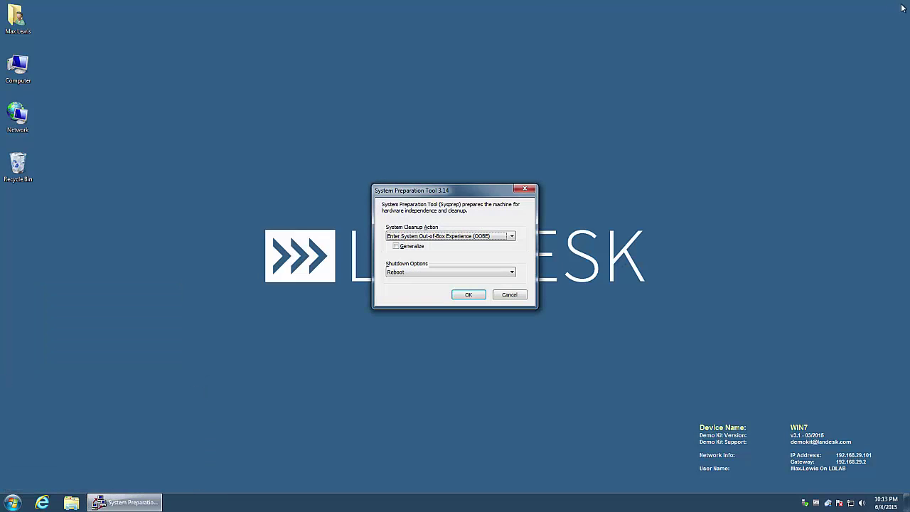
Step: Enable Generalize for the system cleanup action and set the Sysprep shutdown option to Shutdown
left_click(417, 248)
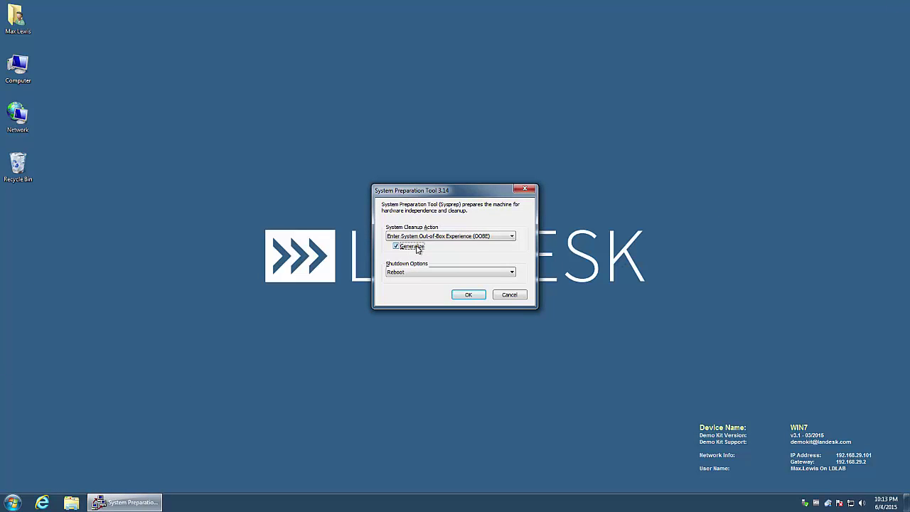
left_click(418, 271)
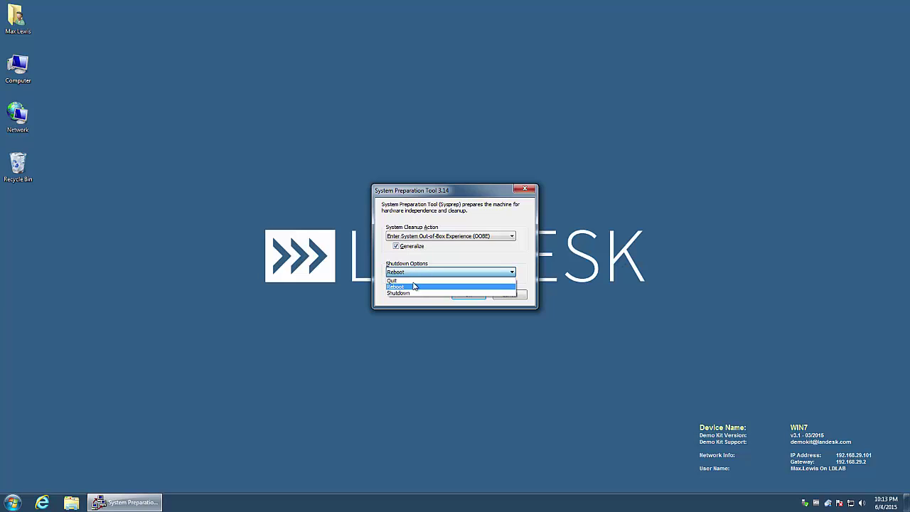
left_click(412, 293)
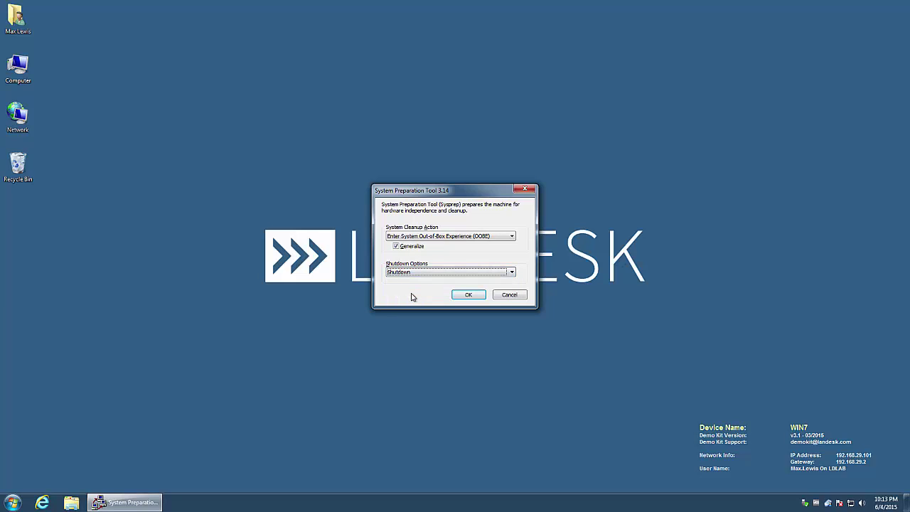